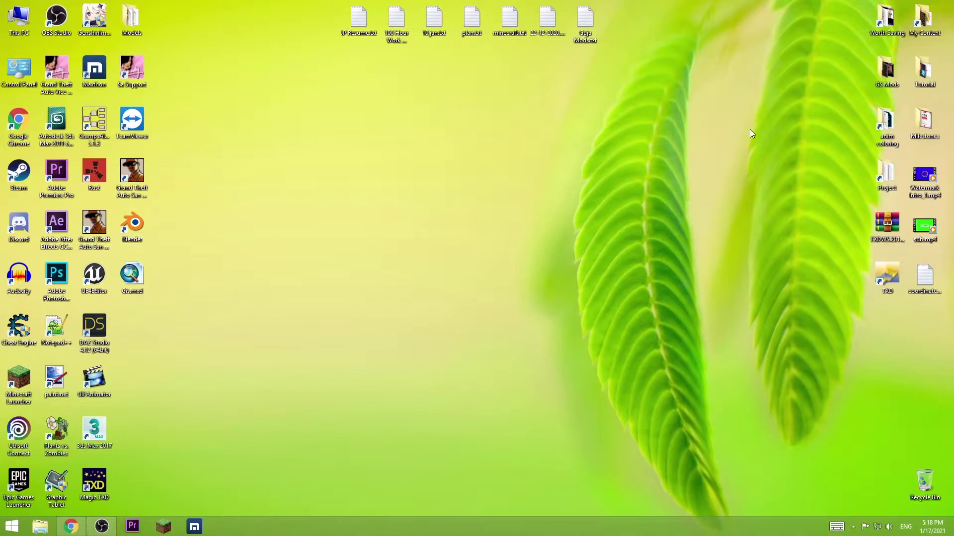
Step: Launch TXD Workshop and load intro1.txd from the Grand Theft Auto Vice City txd folder
double_click(874, 283)
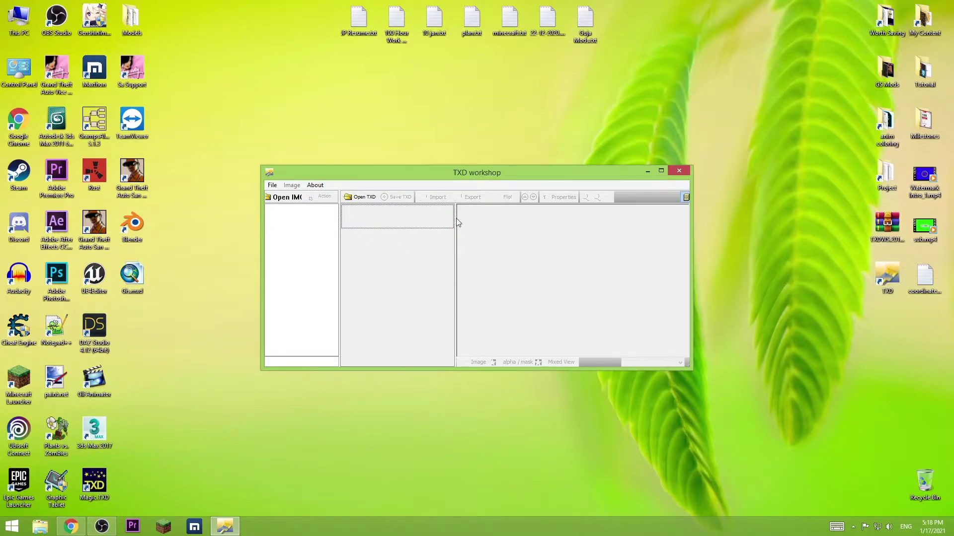
key(ctrl+o)
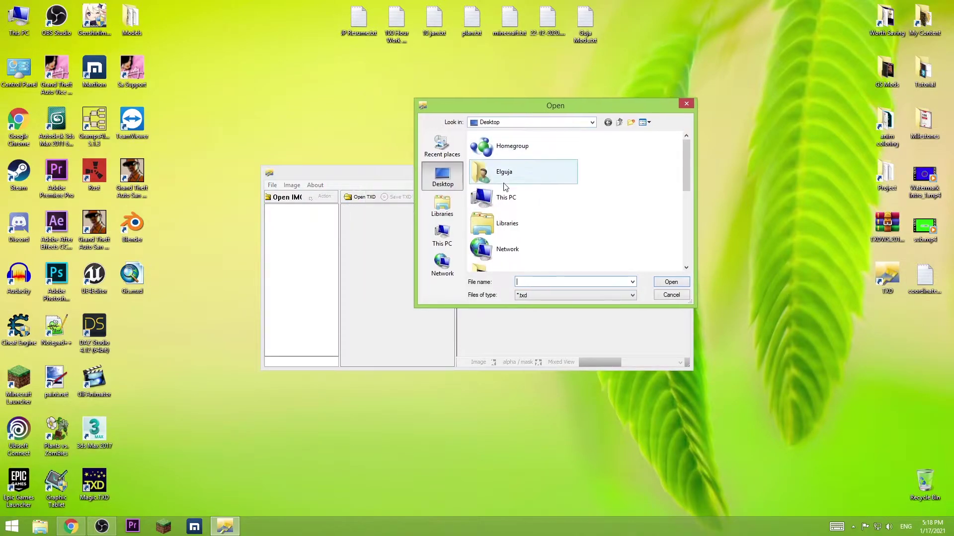
scroll(539, 222, down, 1)
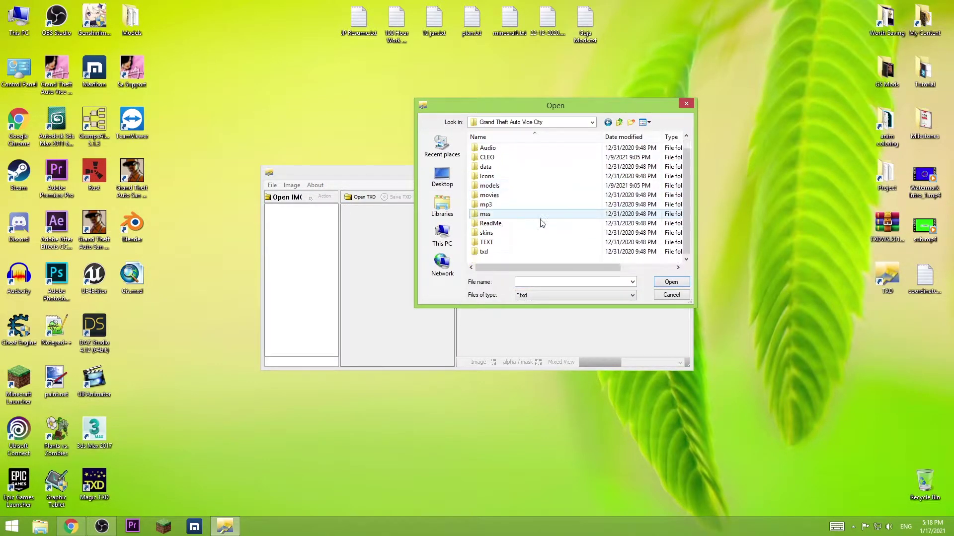
scroll(494, 250, down, 1)
double_click(486, 253)
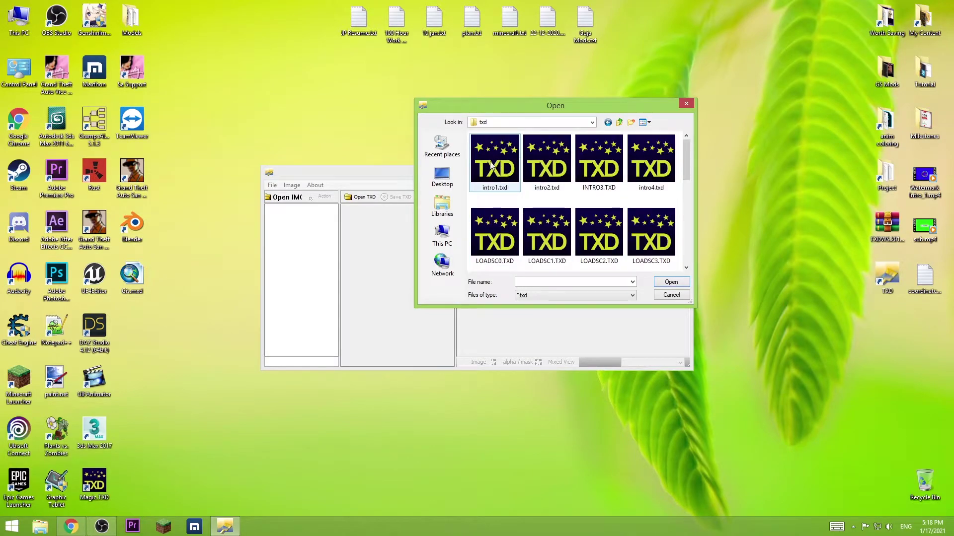
click(504, 168)
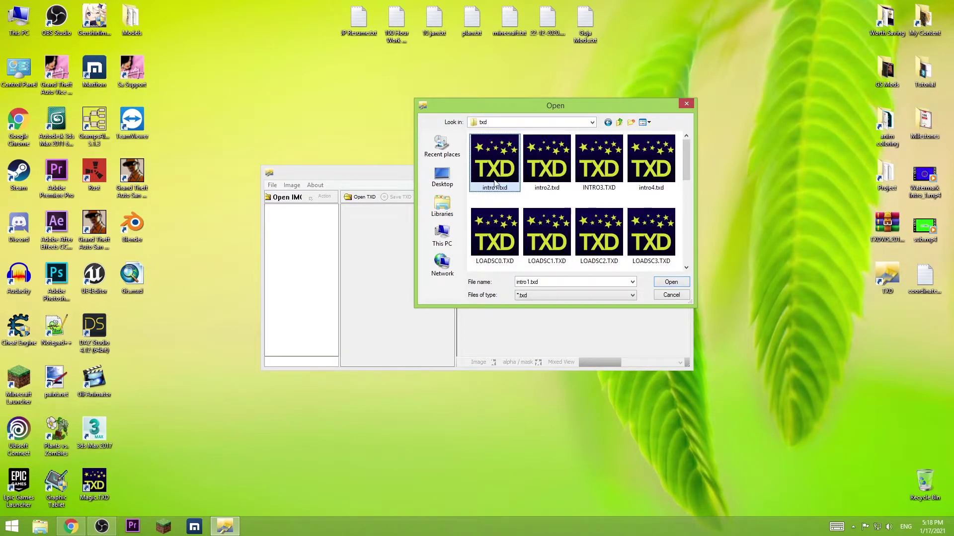
click(685, 282)
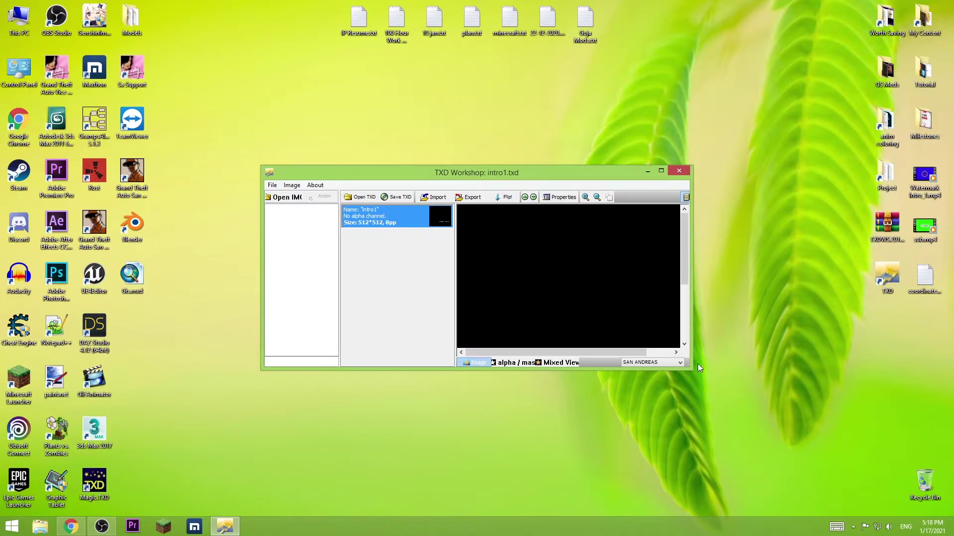
Step: Try exporting intro1 as a PNG to the desktop, then dismiss the access-violation error
drag(688, 367, 854, 477)
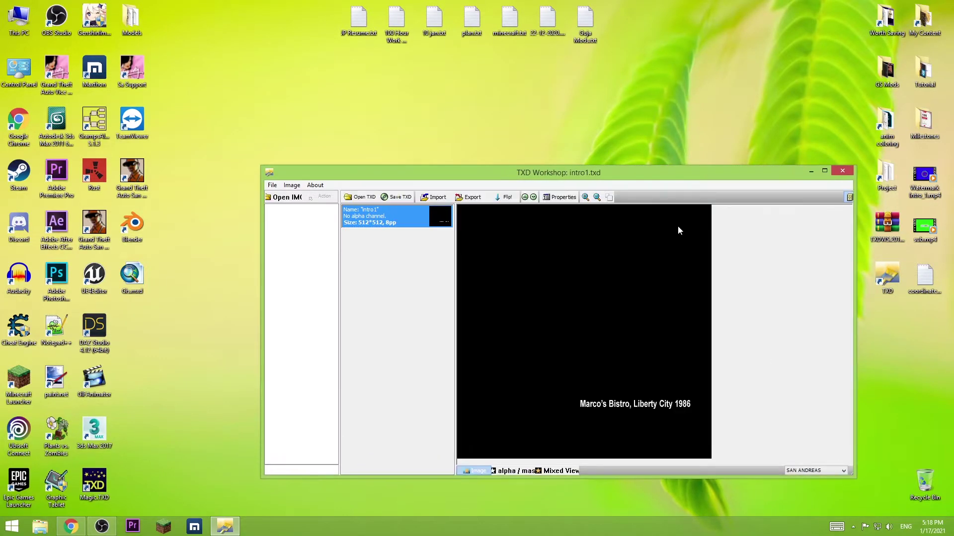
drag(625, 184, 604, 119)
click(449, 133)
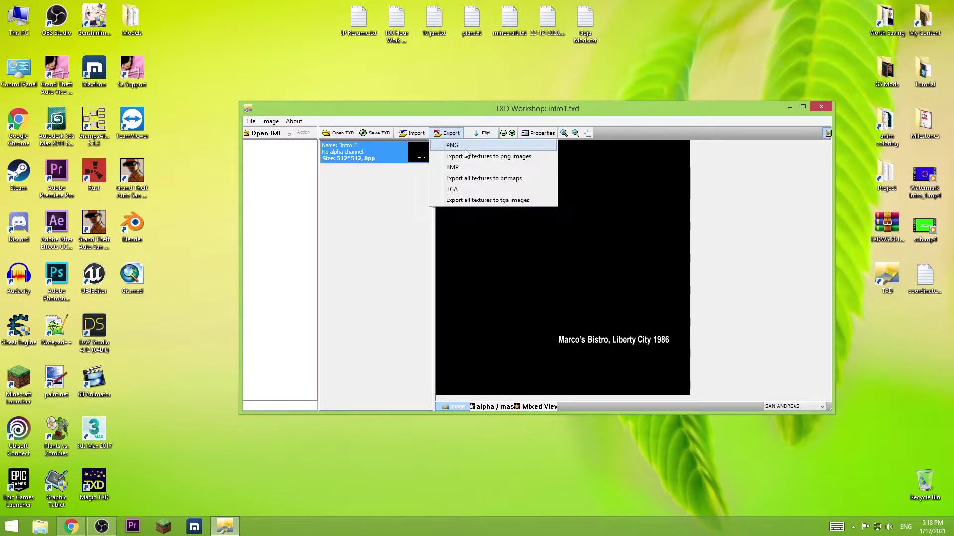
click(467, 149)
click(441, 176)
click(672, 281)
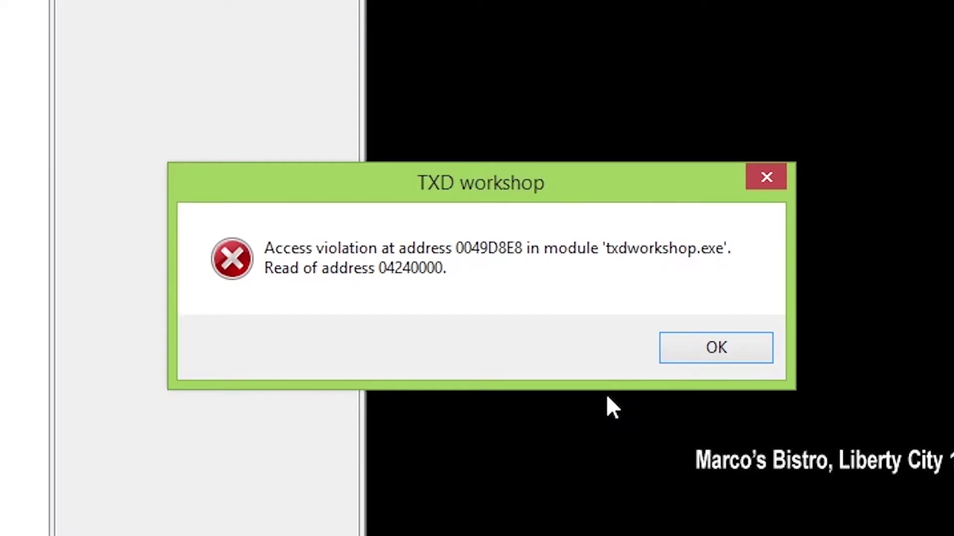
click(715, 348)
Step: Re-export the texture as intro1.png on the desktop and reposition its icon
mouse_move(489, 106)
mouse_down()
mouse_move(548, 78)
mouse_move(537, 91)
mouse_up()
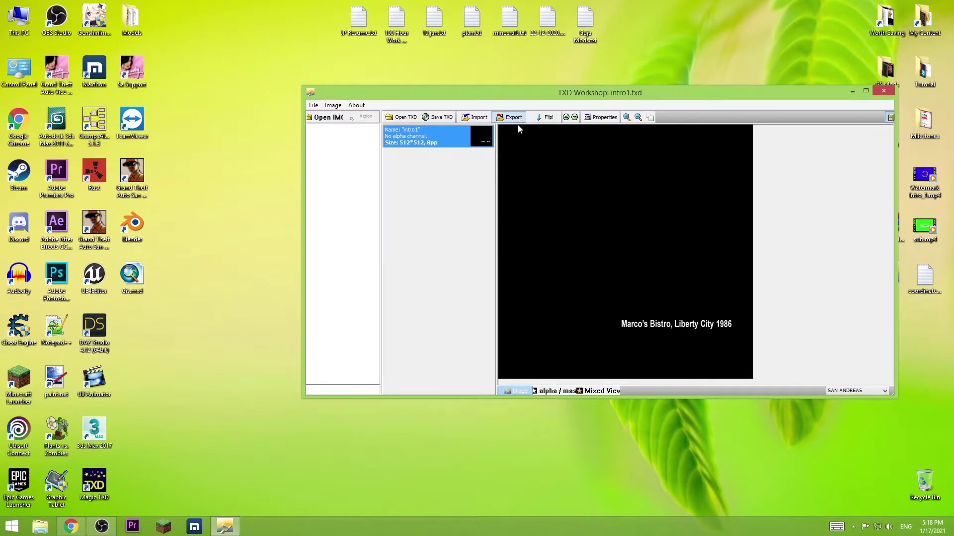
click(514, 118)
click(677, 282)
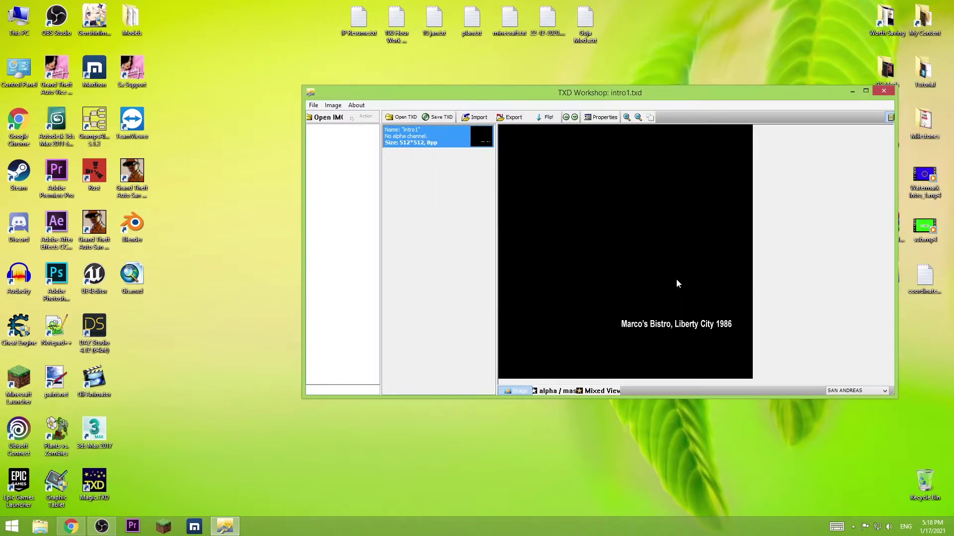
click(133, 329)
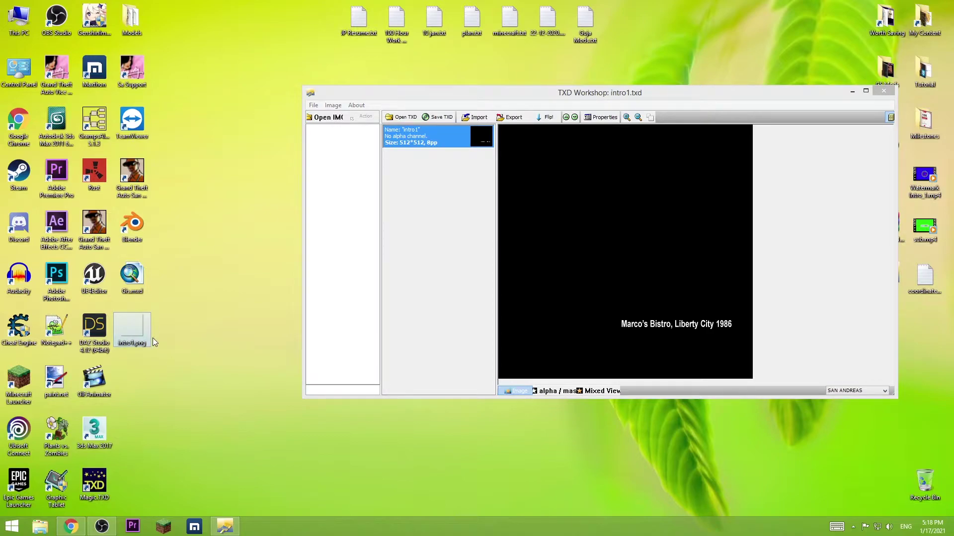
drag(172, 336, 924, 484)
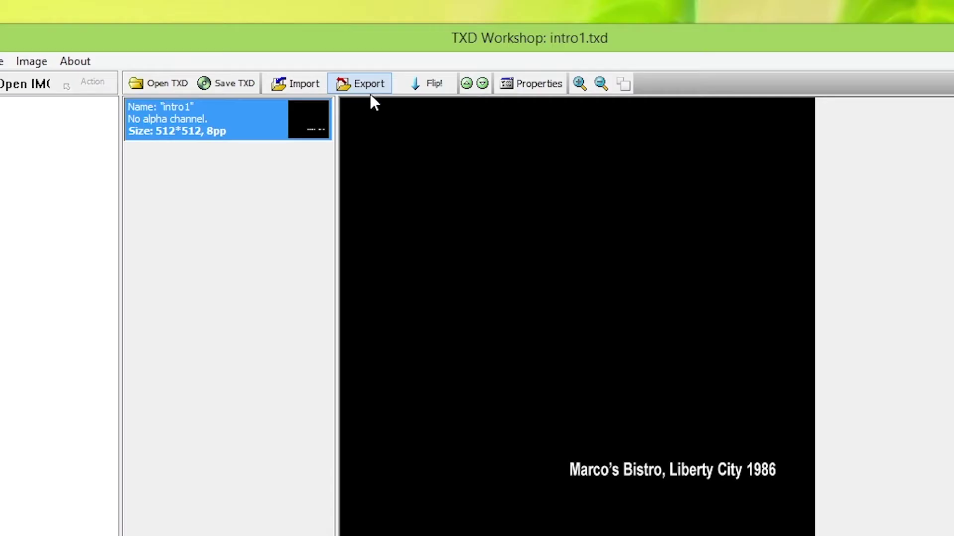
Step: Export the intro1 texture as intro1.bmp to the desktop
click(512, 118)
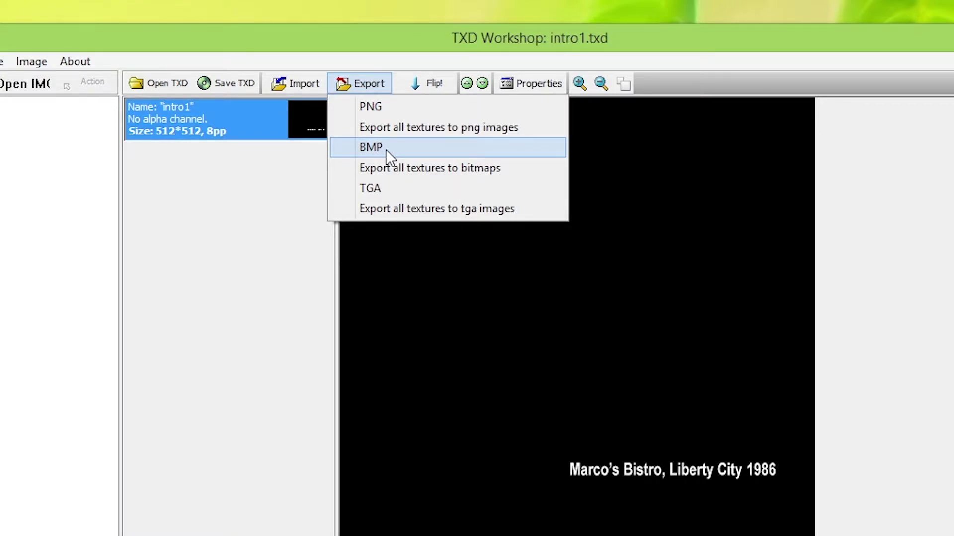
click(387, 153)
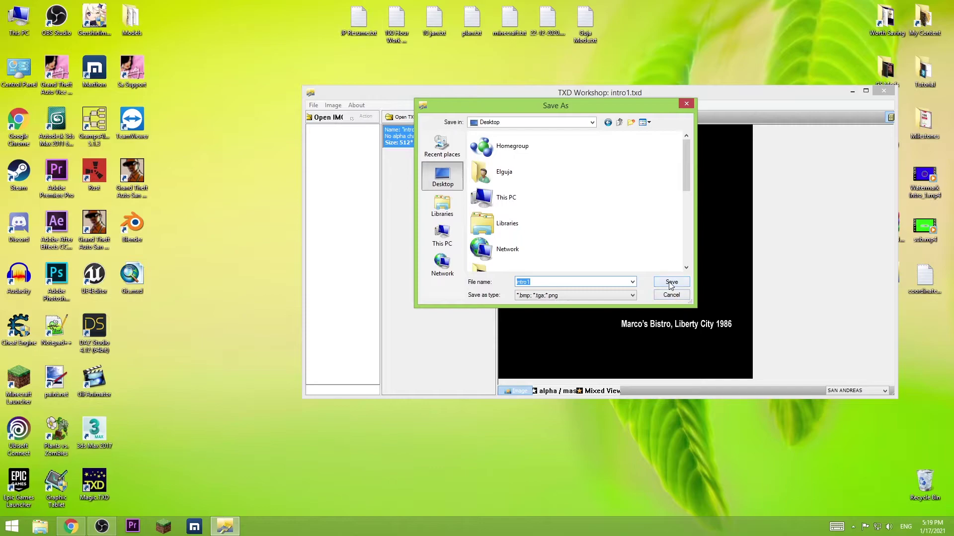
click(670, 283)
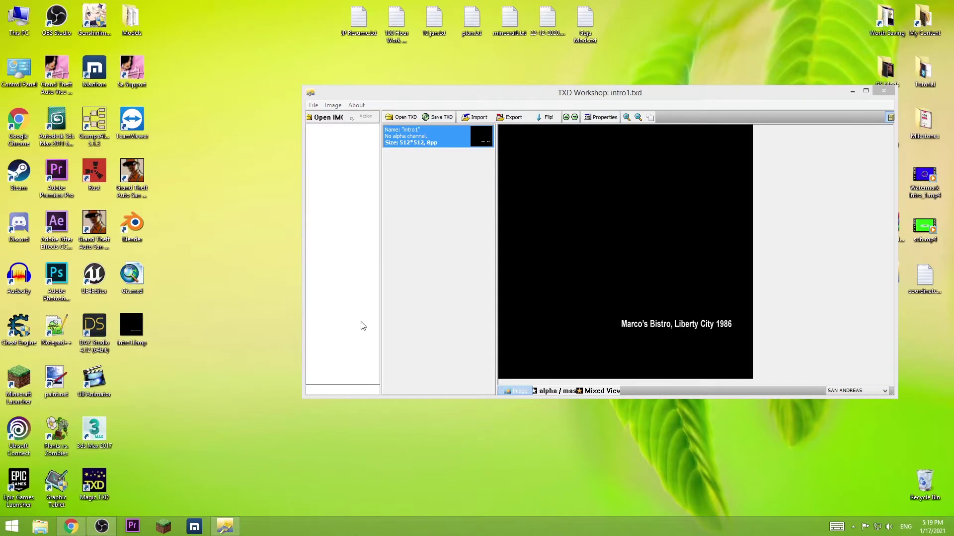
drag(618, 94, 582, 90)
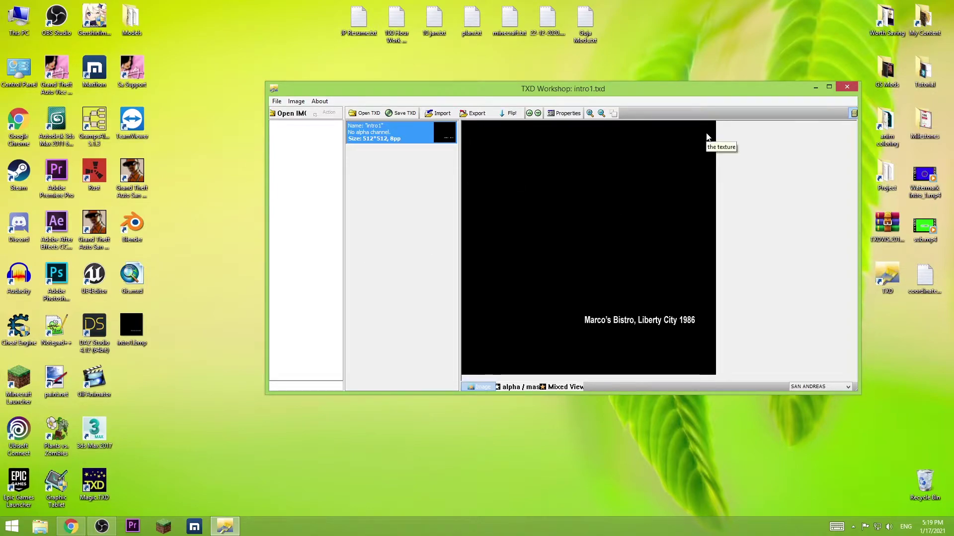
Step: Close TXD Workshop and refresh the desktop
click(847, 88)
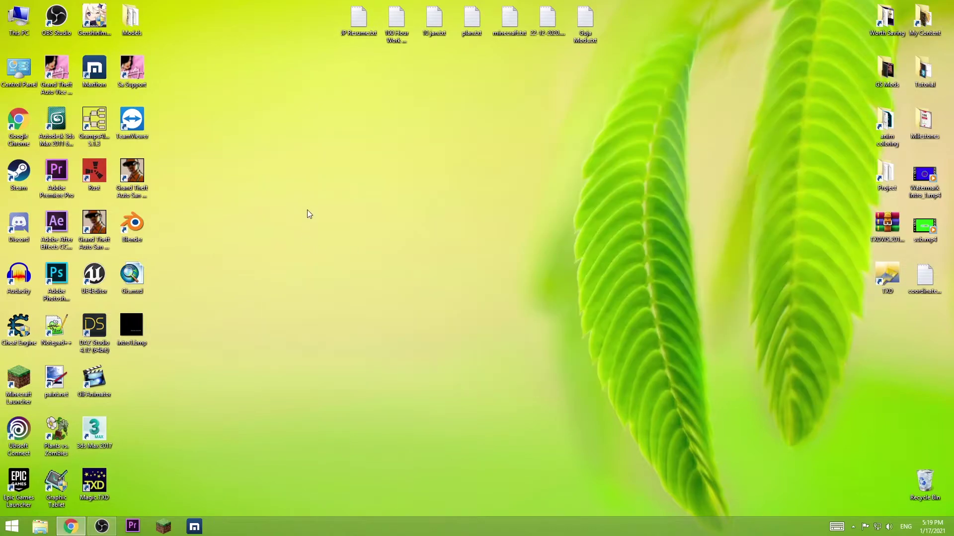
right_click(309, 214)
click(354, 234)
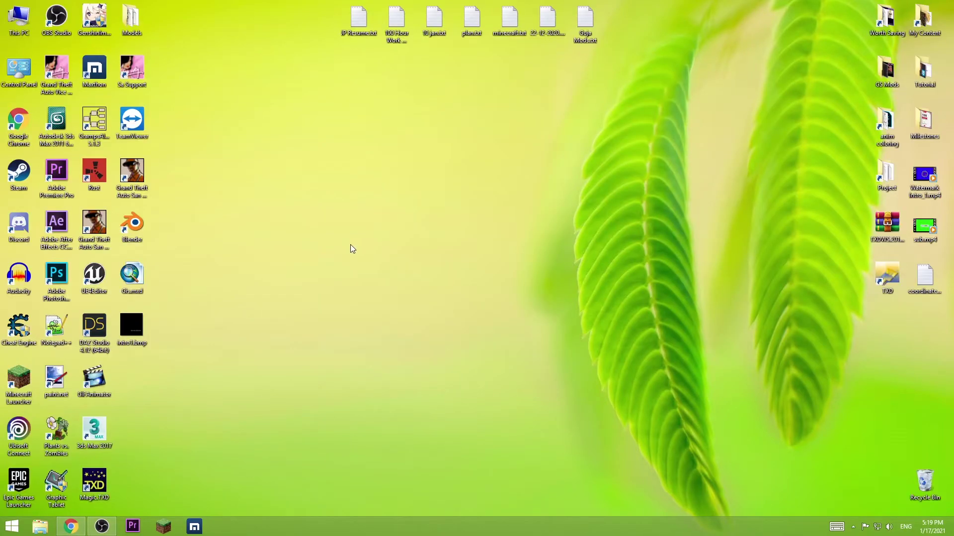
Step: Browse This PC to Local Disk (C:) > Program Files (x86) > Rockstar Games
double_click(12, 27)
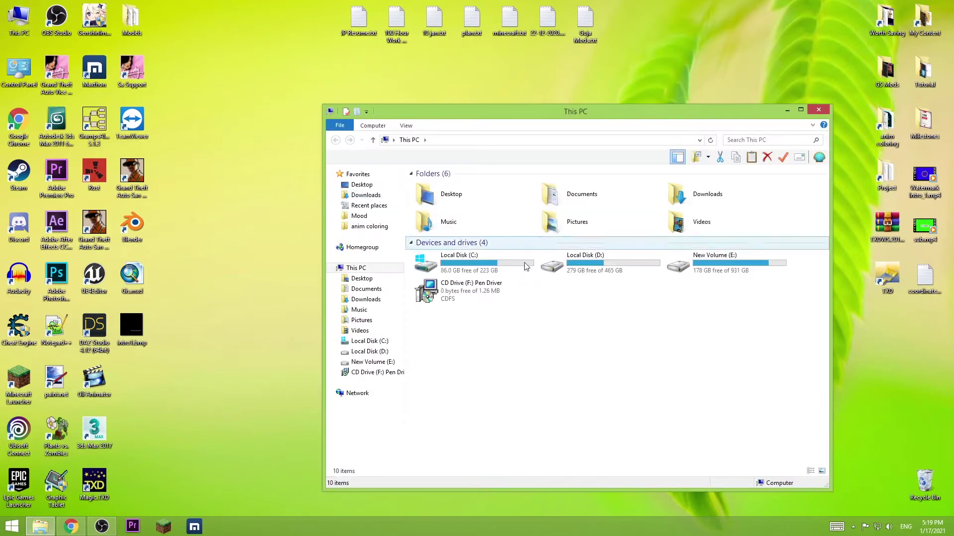
double_click(489, 265)
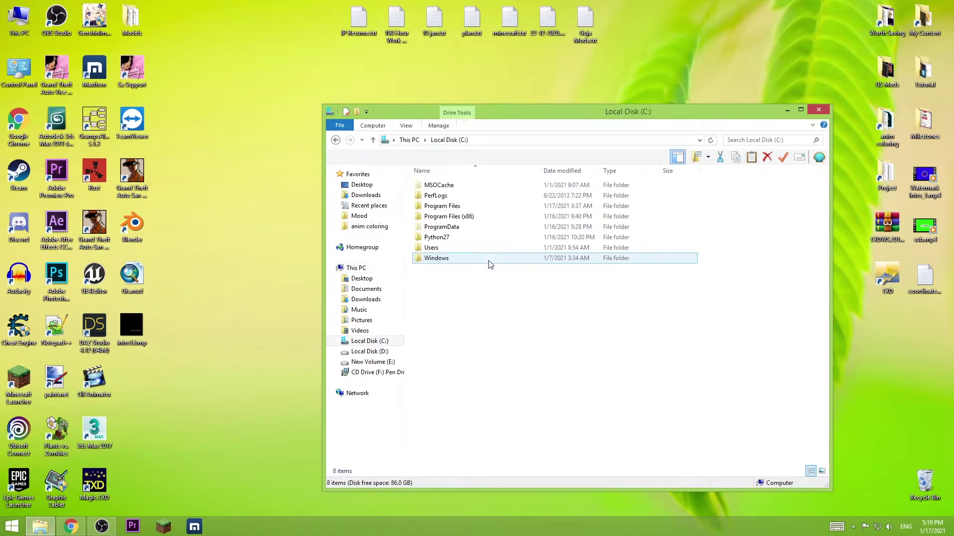
double_click(467, 216)
double_click(475, 341)
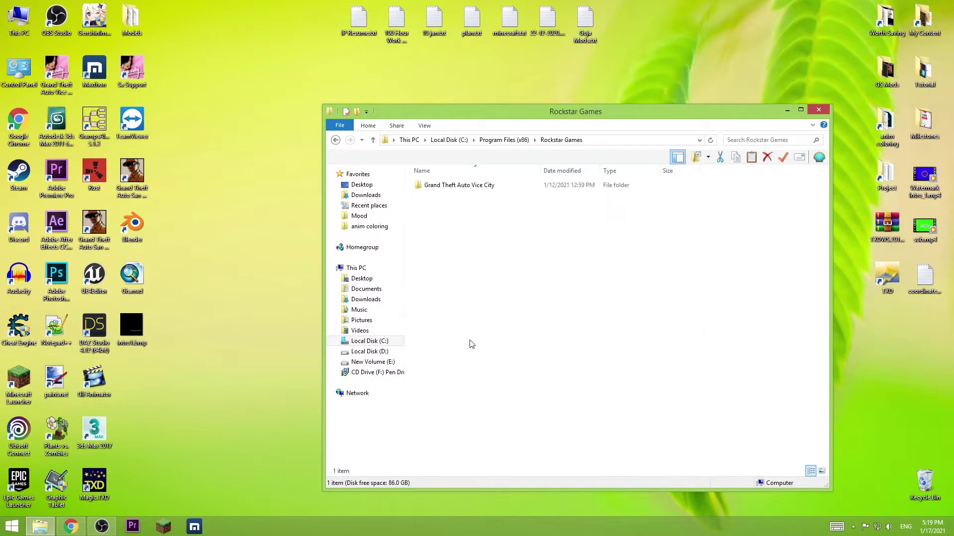
right_click(467, 186)
Step: Clear Read-only on the Vice City folder, its subfolders and files, granting admin permission
click(496, 445)
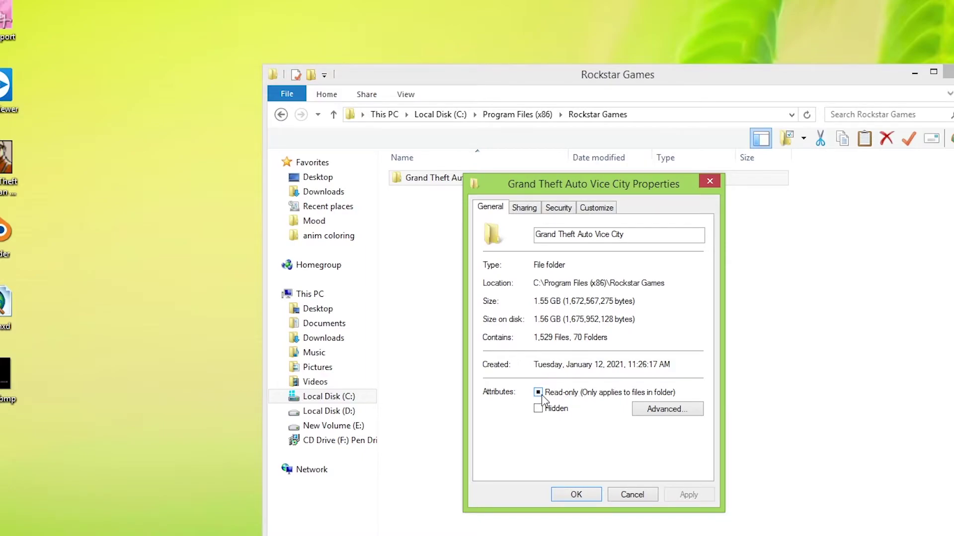
click(538, 392)
click(688, 494)
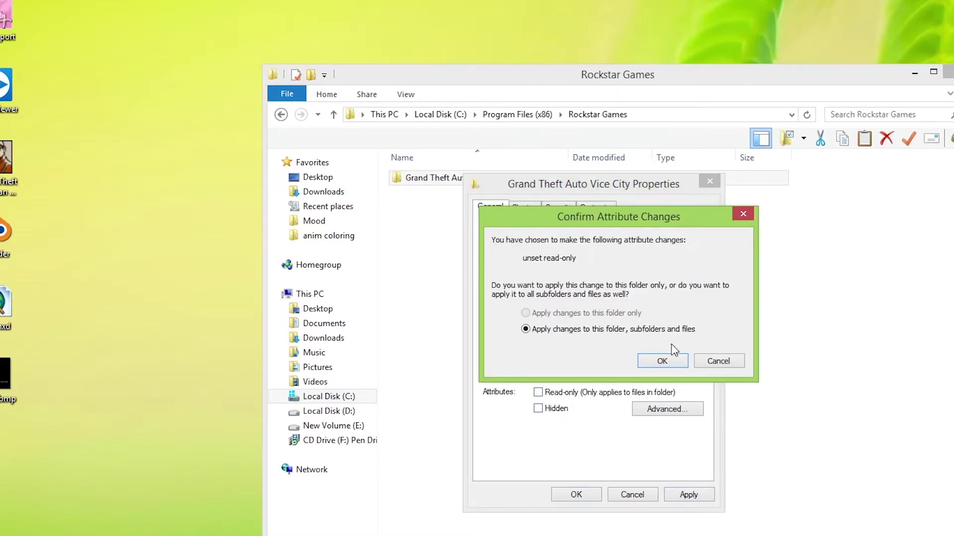
click(662, 360)
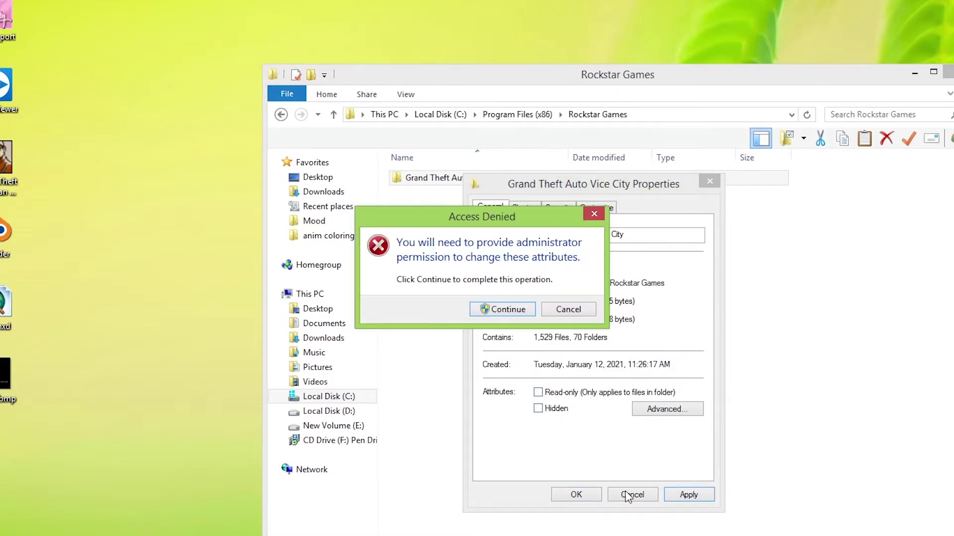
click(515, 310)
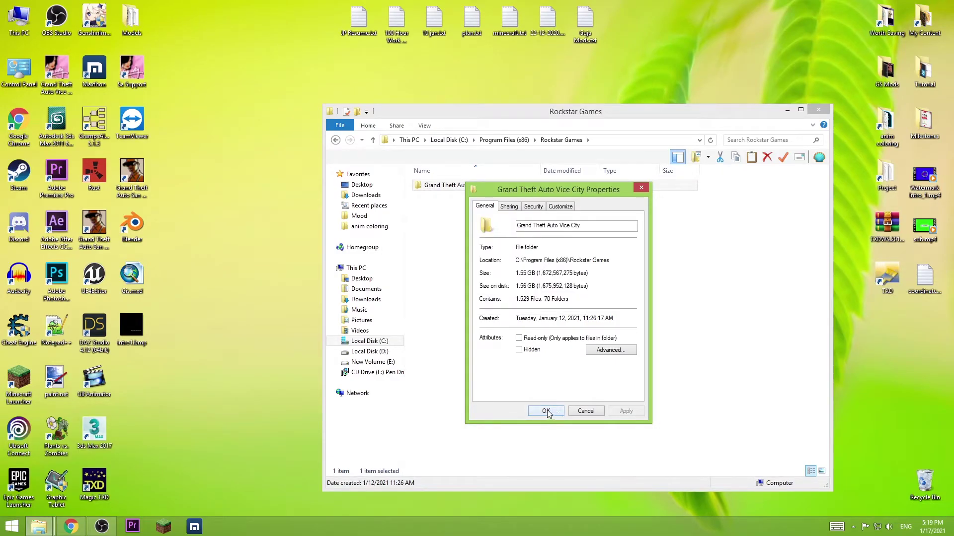
click(546, 412)
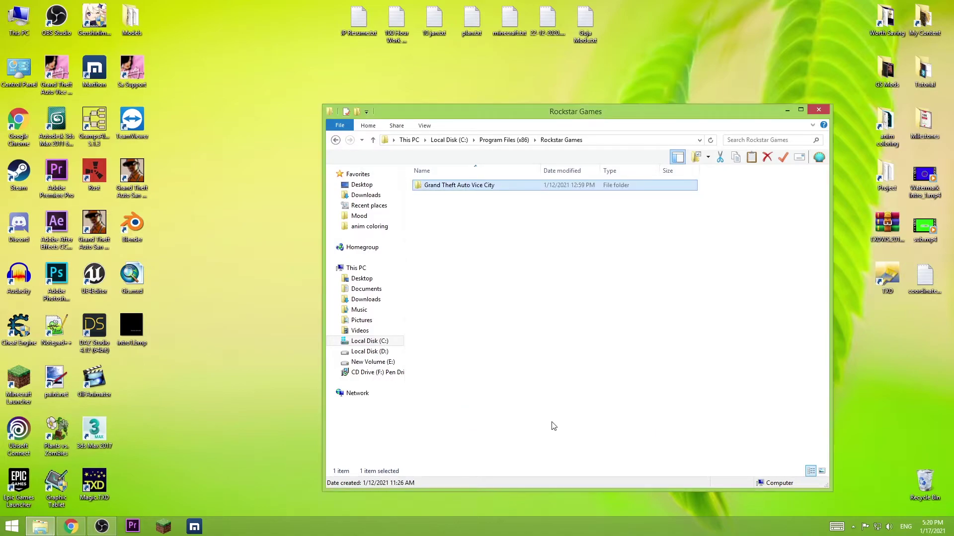
Step: Refresh the Rockstar Games folder view and close the Explorer window
right_click(516, 272)
click(557, 311)
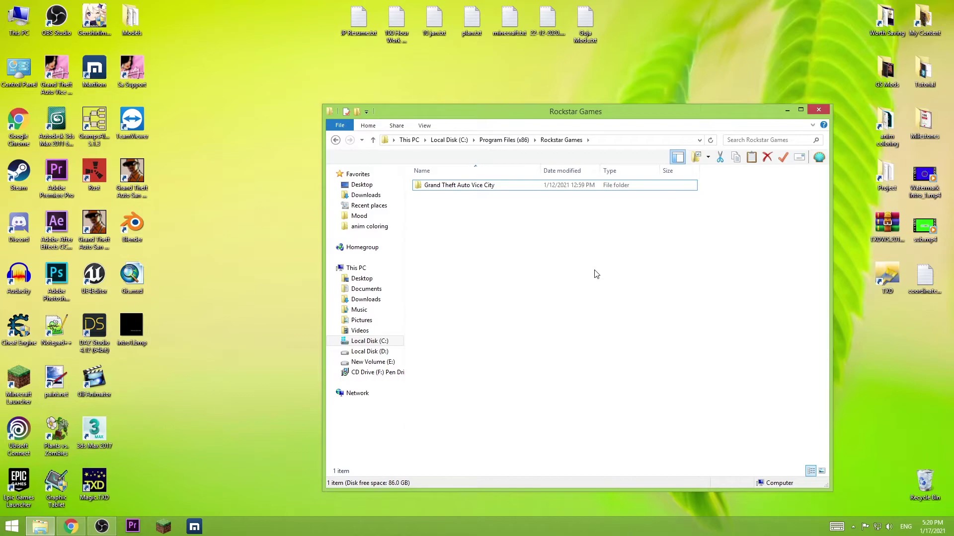
key(alt+F4)
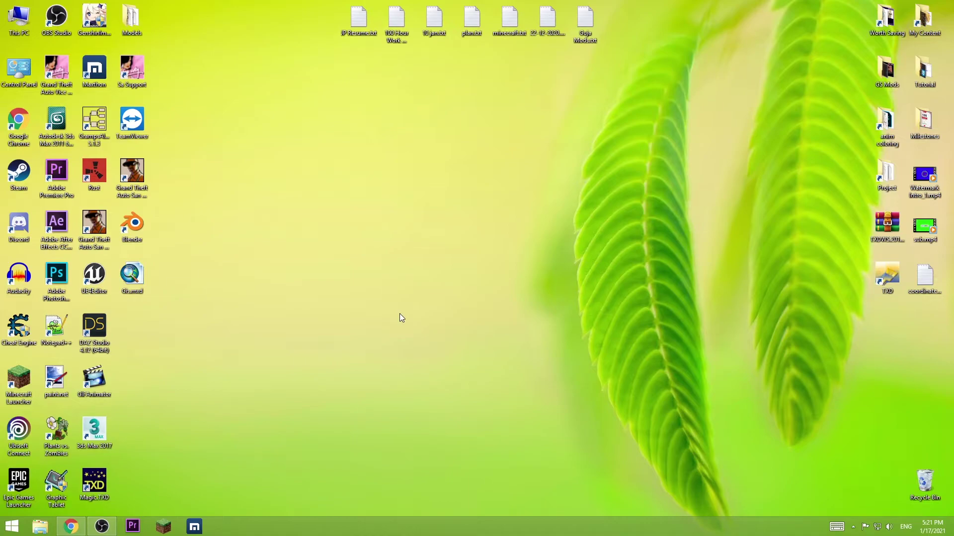
Step: Copy LOADSC0.TXD from the Vice City txd folder onto the desktop
double_click(11, 31)
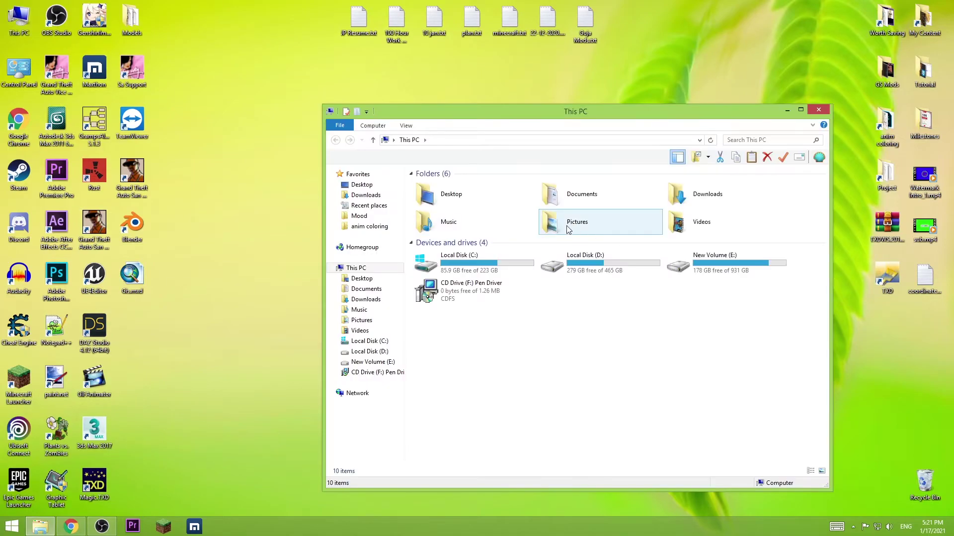
double_click(502, 259)
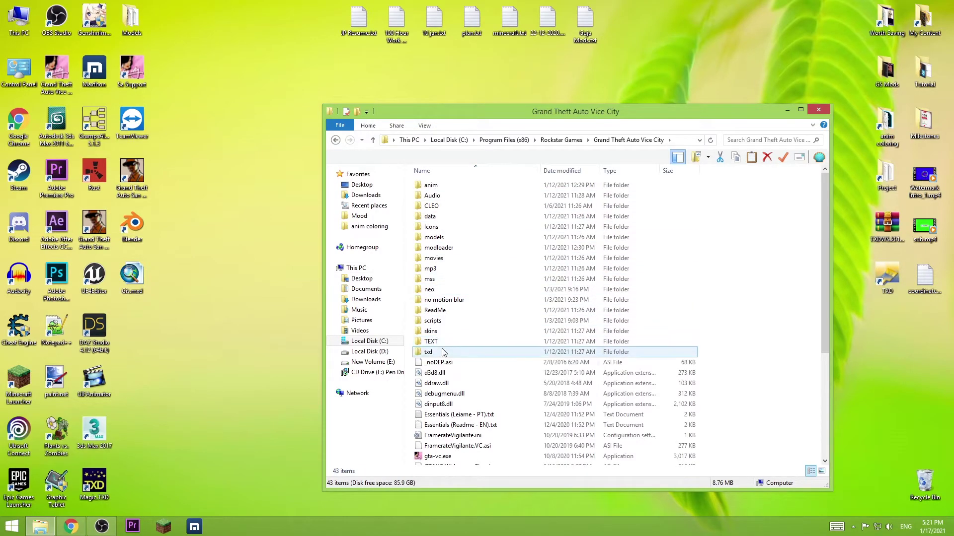
double_click(446, 357)
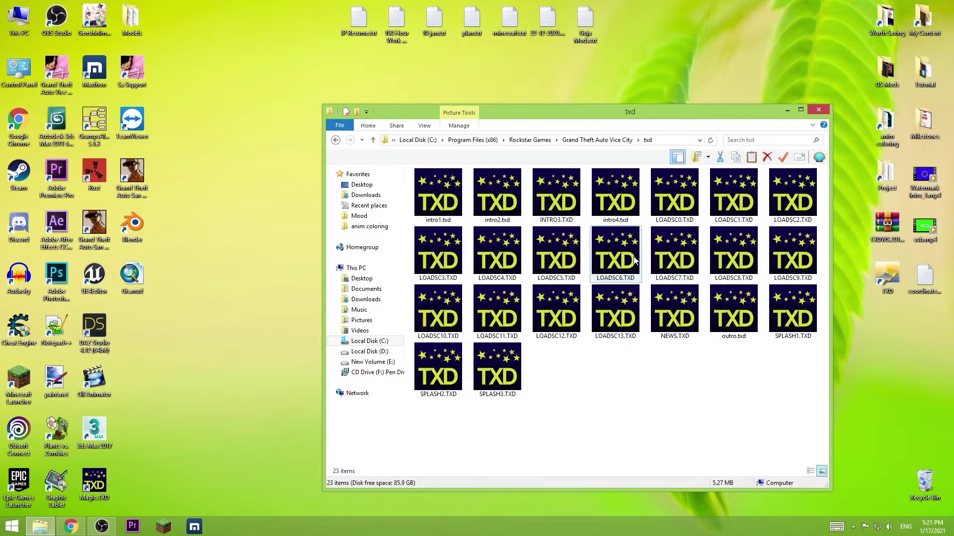
click(675, 196)
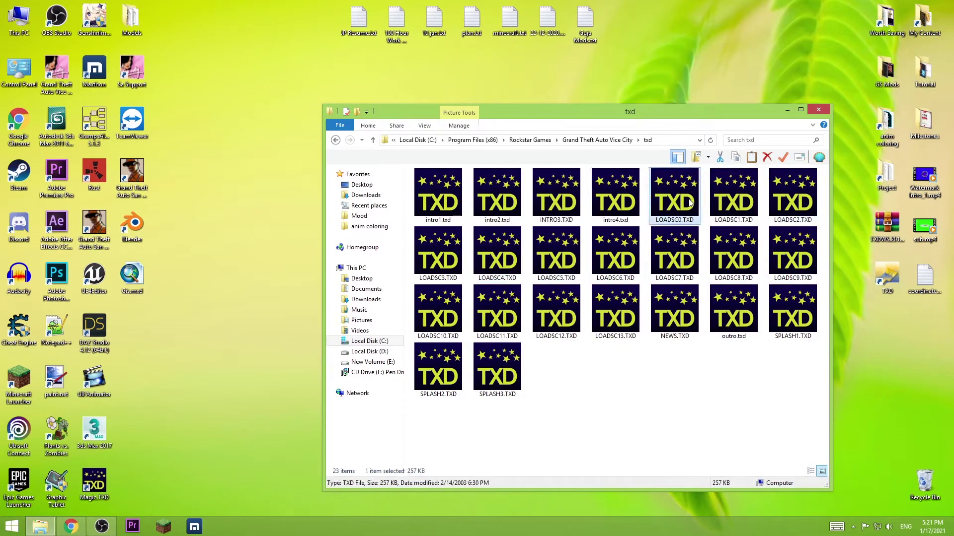
drag(683, 111, 734, 118)
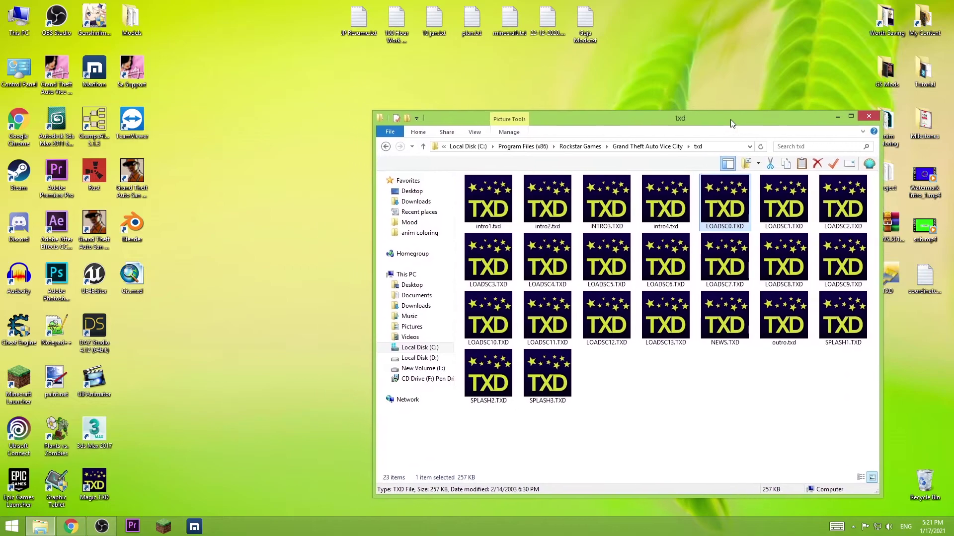
drag(726, 204, 328, 317)
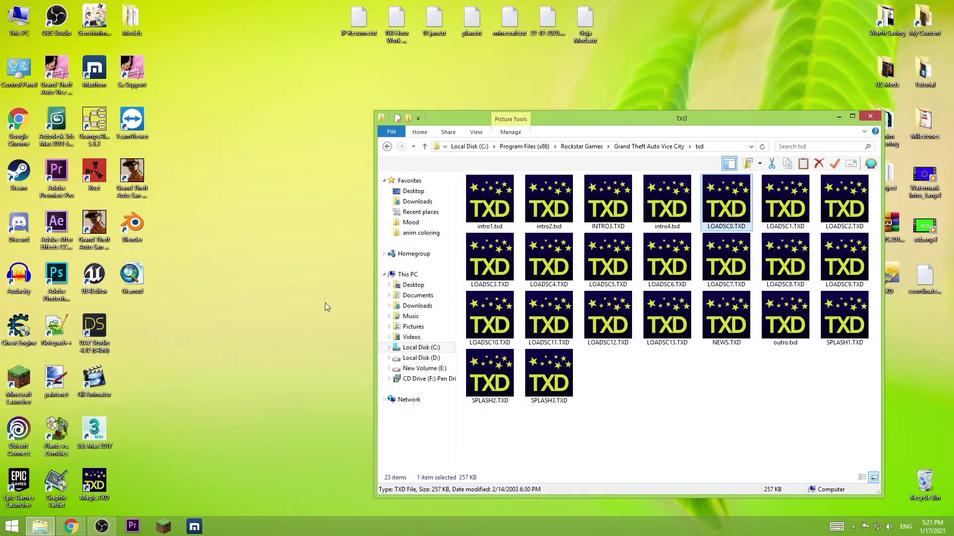
click(837, 117)
drag(131, 328, 435, 229)
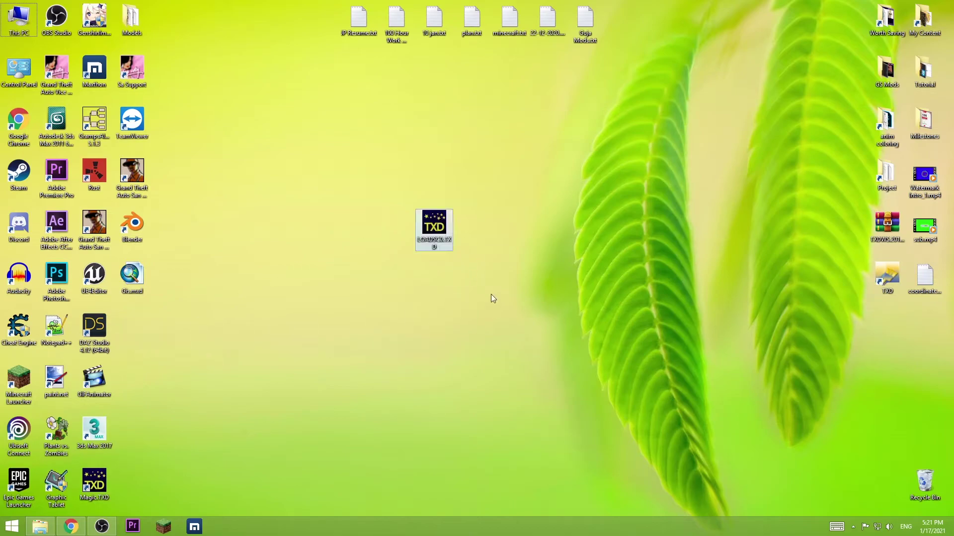
Step: Launch TXD Workshop, open the desktop LOADSC0.TXD, and enlarge the editor window
double_click(887, 277)
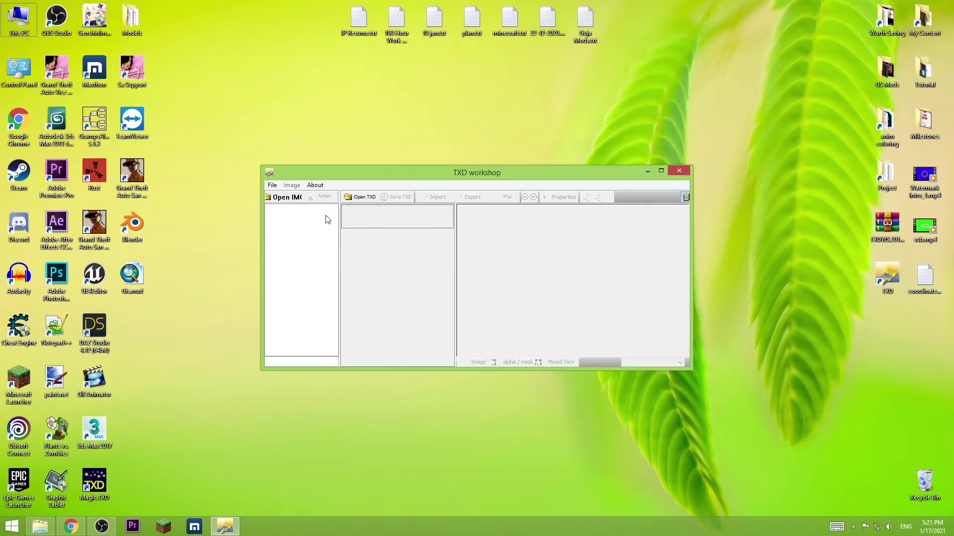
click(350, 198)
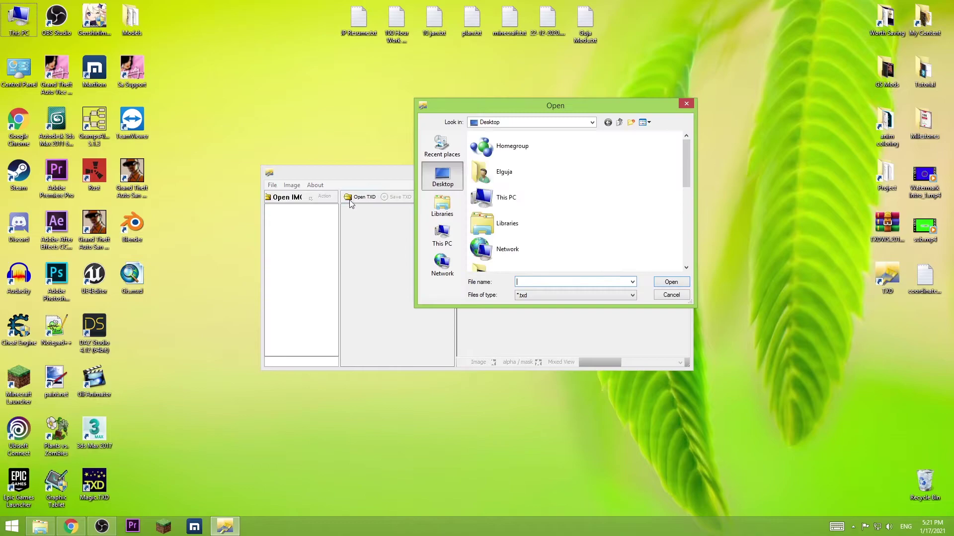
drag(686, 156, 686, 247)
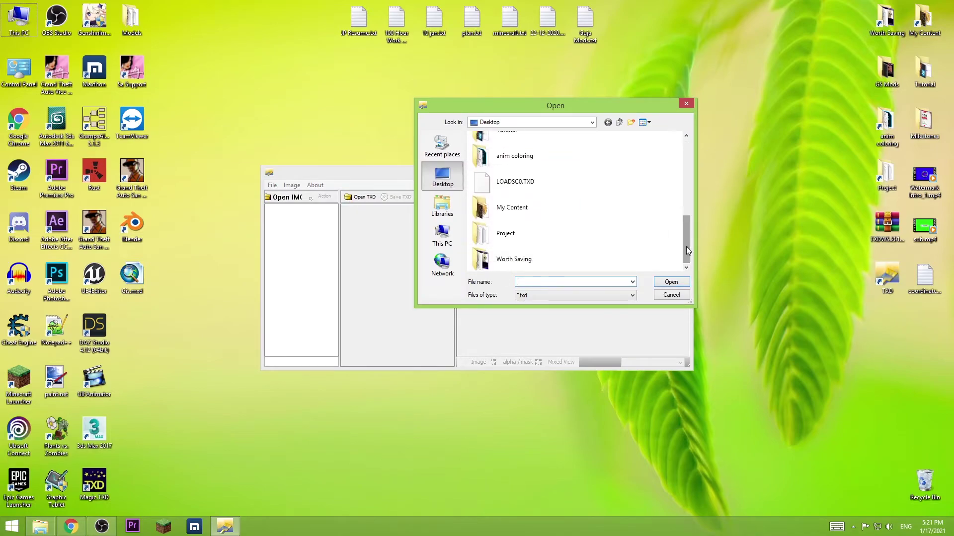
click(536, 182)
click(666, 283)
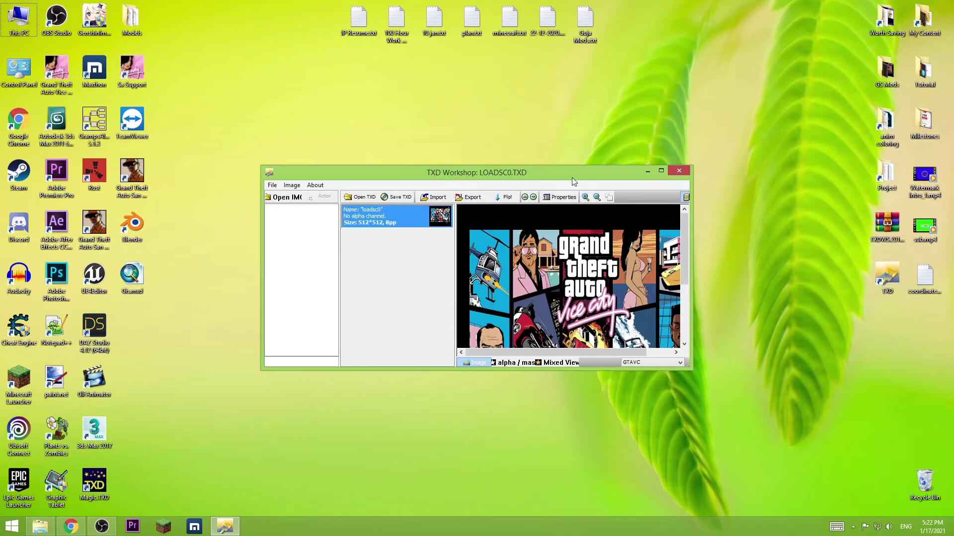
drag(571, 178, 634, 87)
drag(753, 280, 856, 395)
mouse_move(587, 88)
mouse_down()
mouse_move(594, 215)
mouse_move(520, 217)
mouse_up()
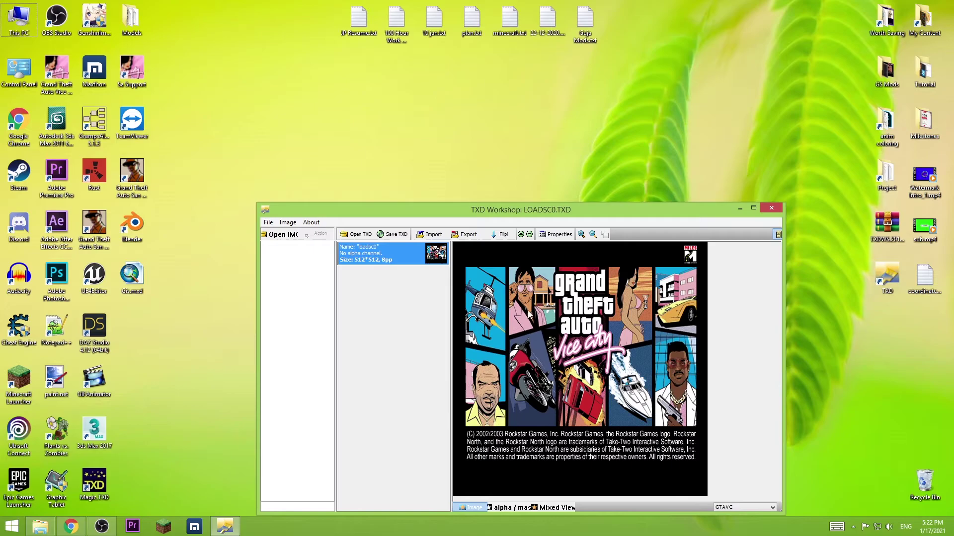
Step: Import loadsc0.png from the Vice City folder to replace the loadsc0 texture
click(425, 234)
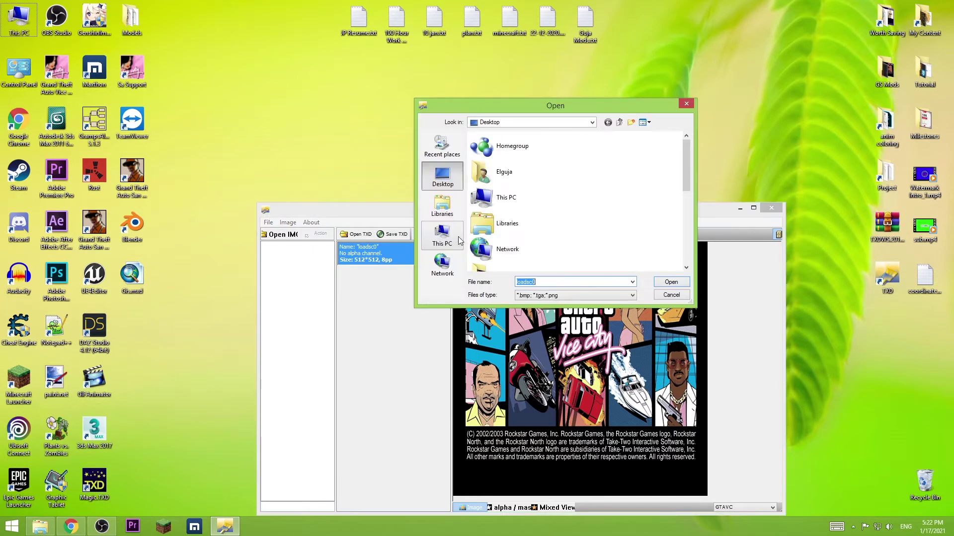
click(599, 158)
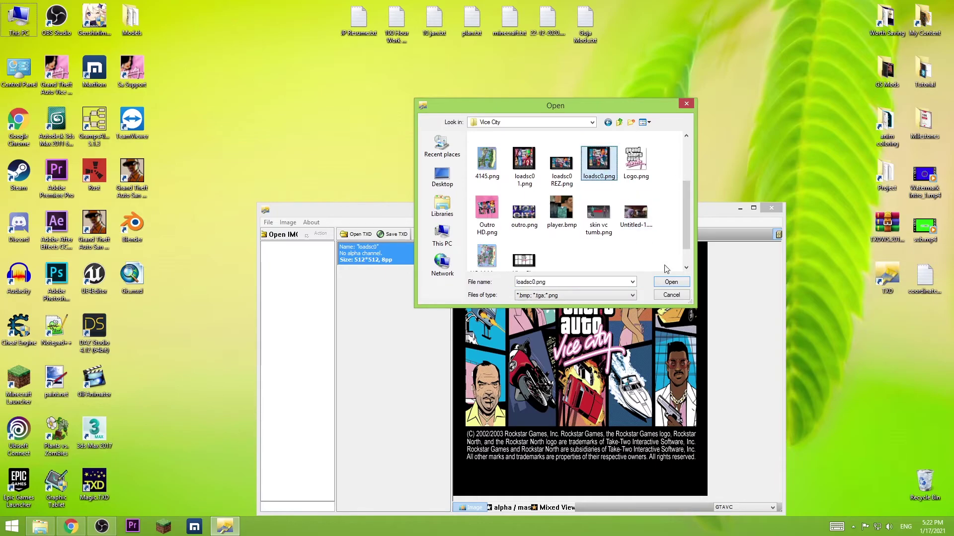
click(671, 281)
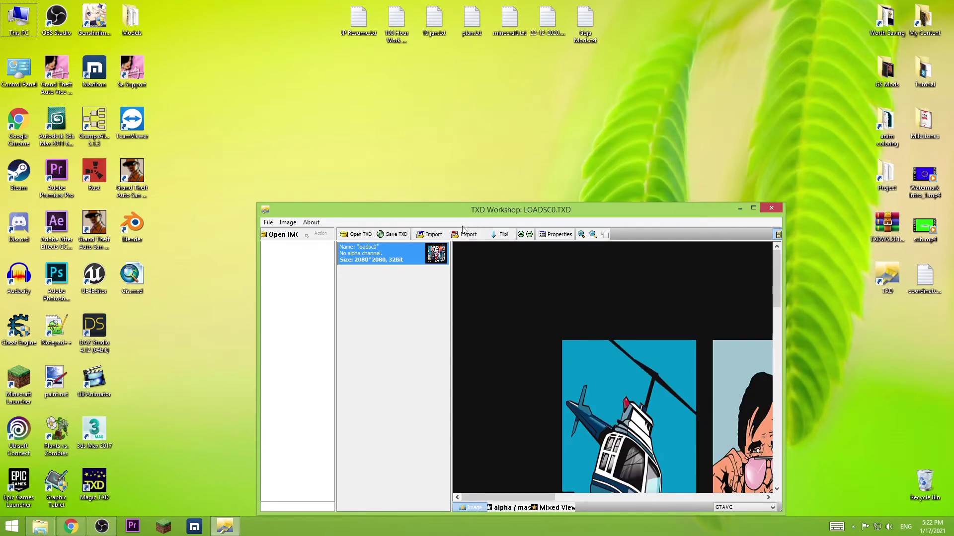
Step: Save LOADSC0.TXD and close TXD Workshop
drag(464, 212, 484, 161)
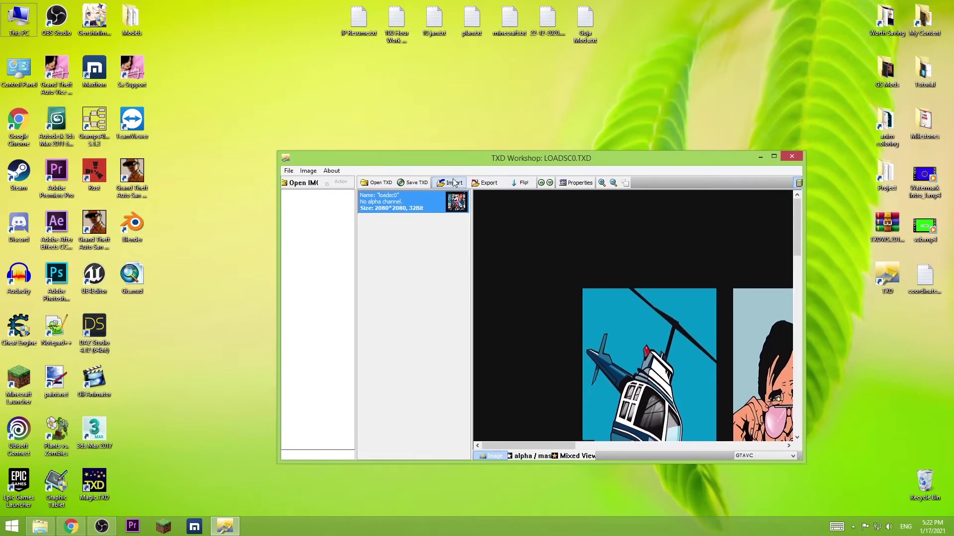
click(416, 184)
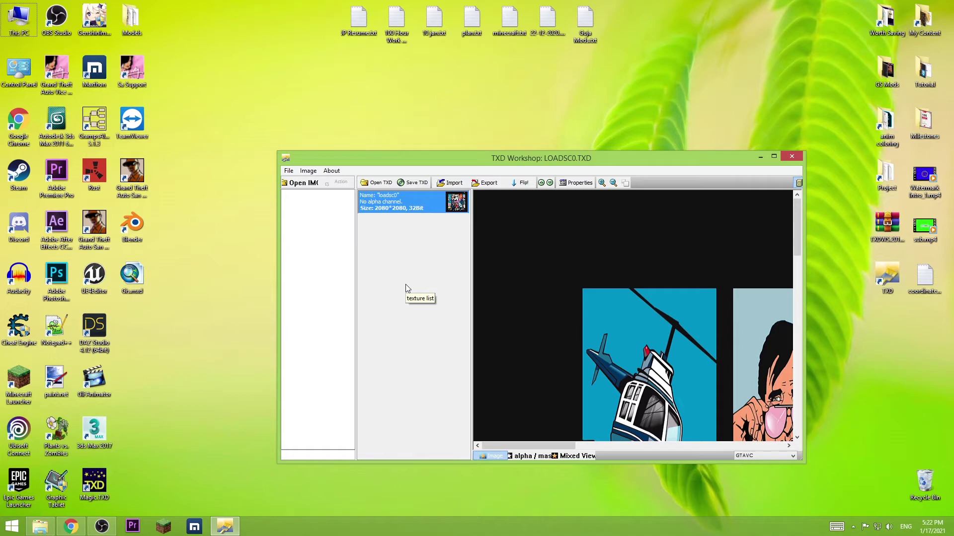
click(794, 156)
mouse_move(441, 231)
mouse_down()
mouse_move(302, 191)
mouse_move(366, 235)
mouse_move(261, 213)
mouse_up()
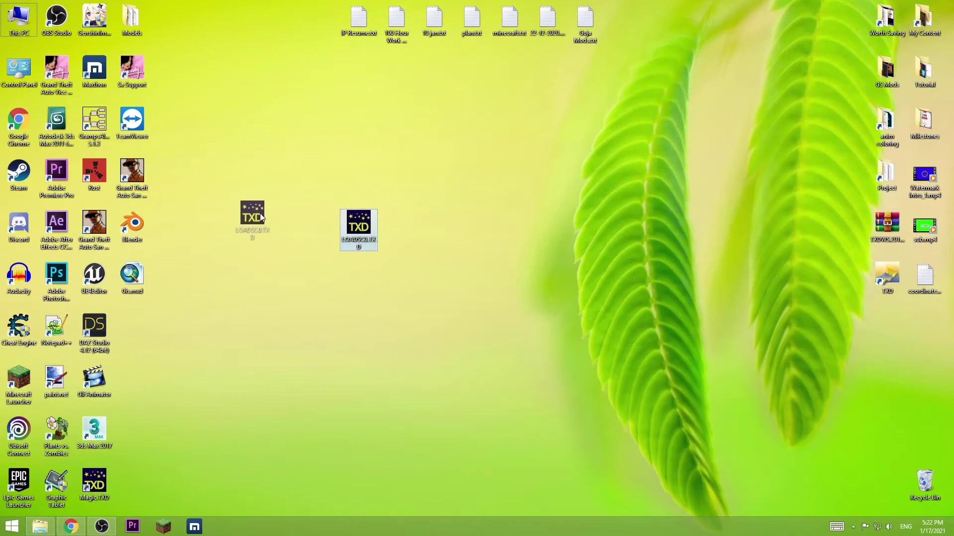
Step: Copy the edited desktop LOADSC0.TXD into Vice City's txd folder, replacing the original
drag(205, 180, 263, 250)
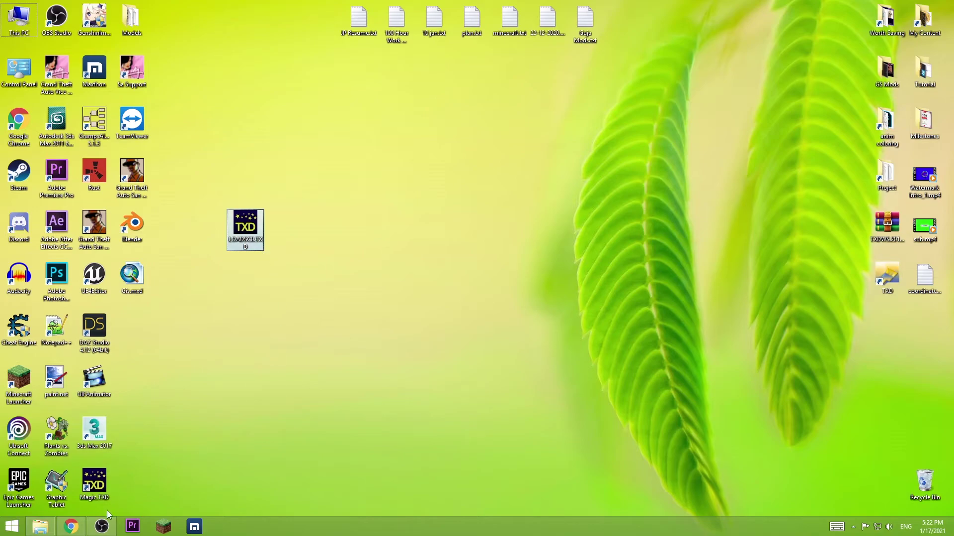
click(39, 527)
drag(613, 125, 559, 82)
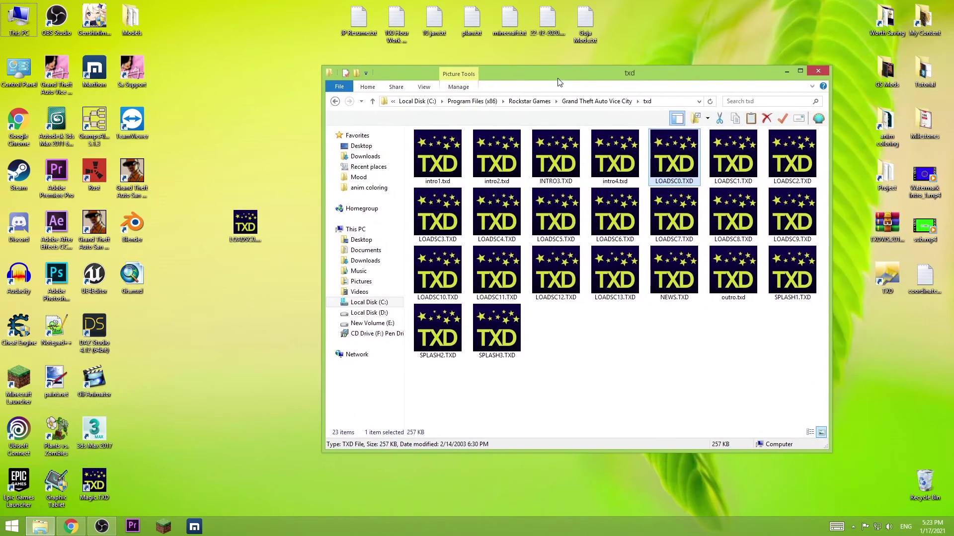
drag(546, 337, 600, 362)
key(ctrl+v)
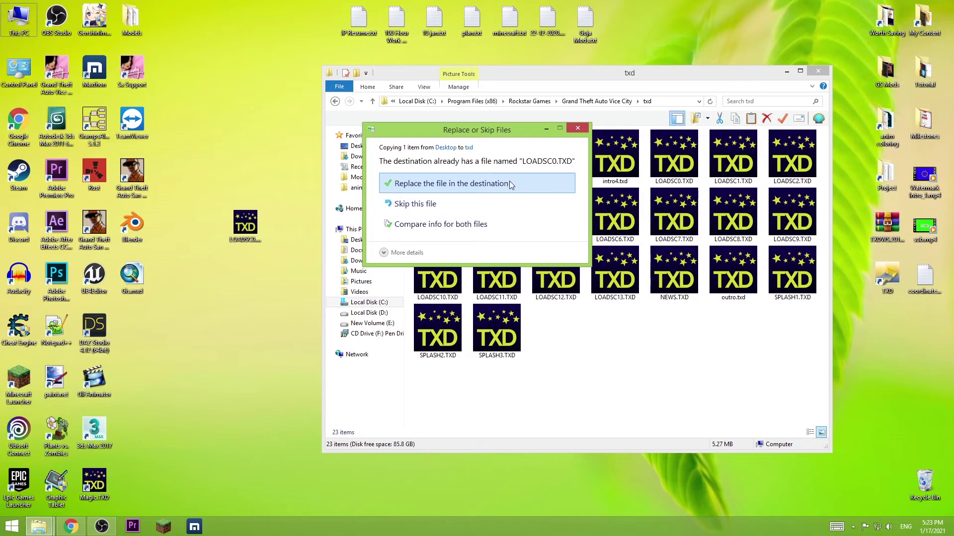
click(510, 185)
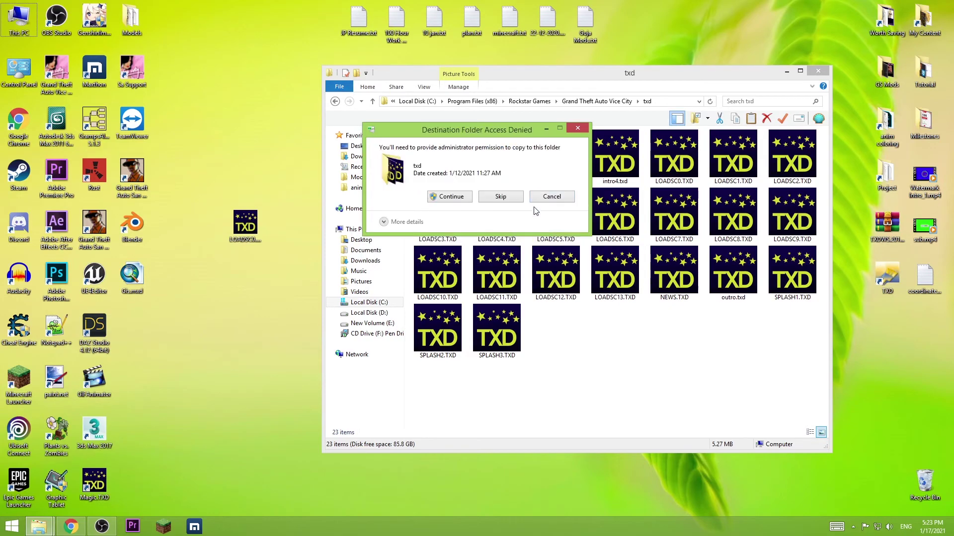
click(450, 199)
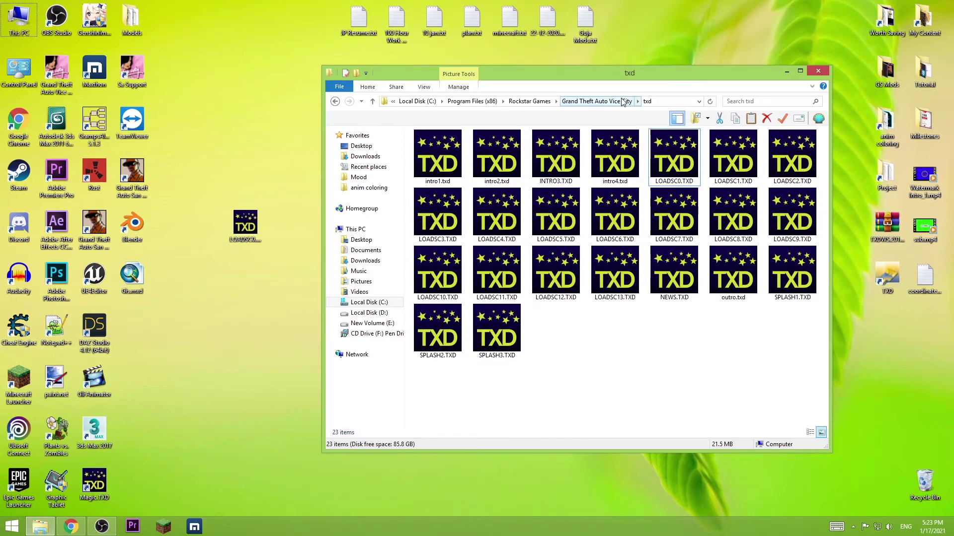
Step: Close the txd folder window in File Explorer, leaving the edited LOADSC0.TXD copy on the desktop
click(618, 284)
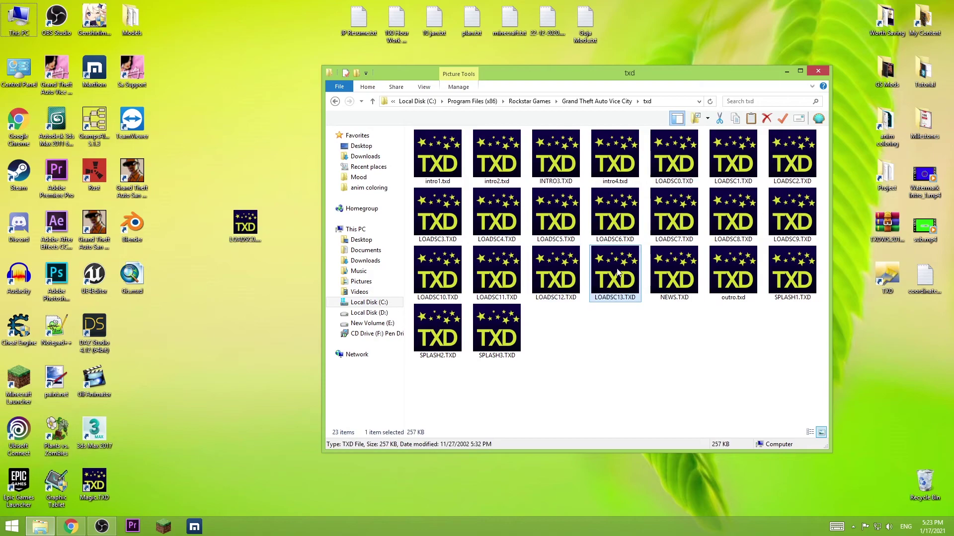
click(210, 333)
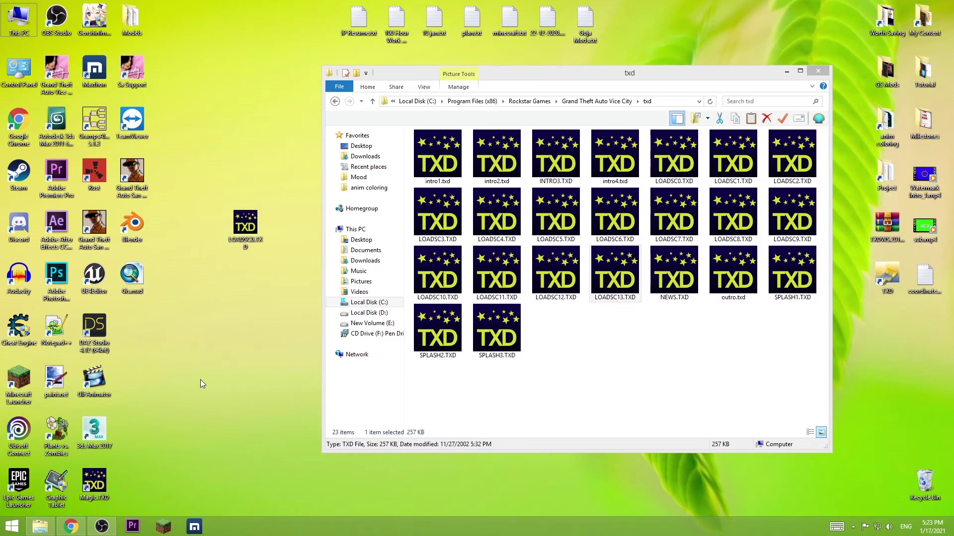
click(818, 71)
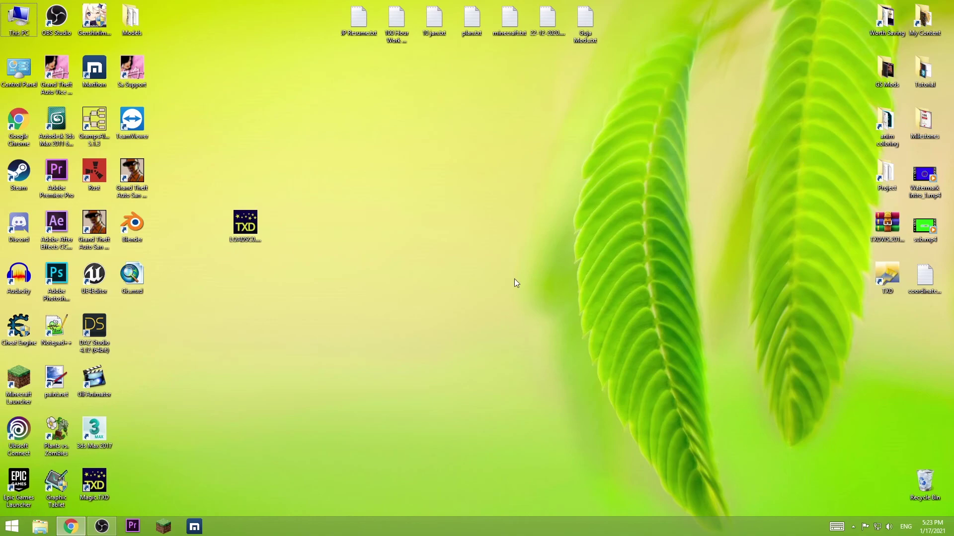